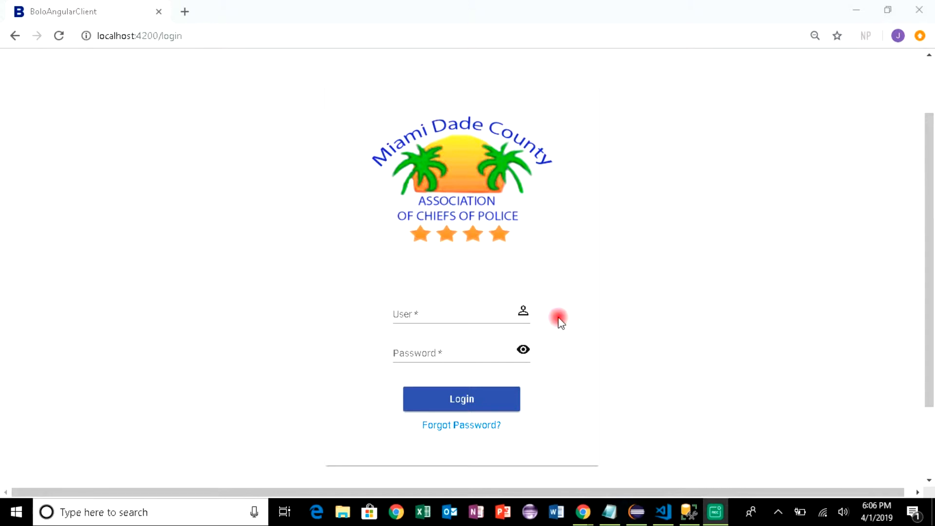
# Log in to BOLO Flier Creator with the root administrator username and password
pyautogui.click(421, 315)
pyautogui.write('root')
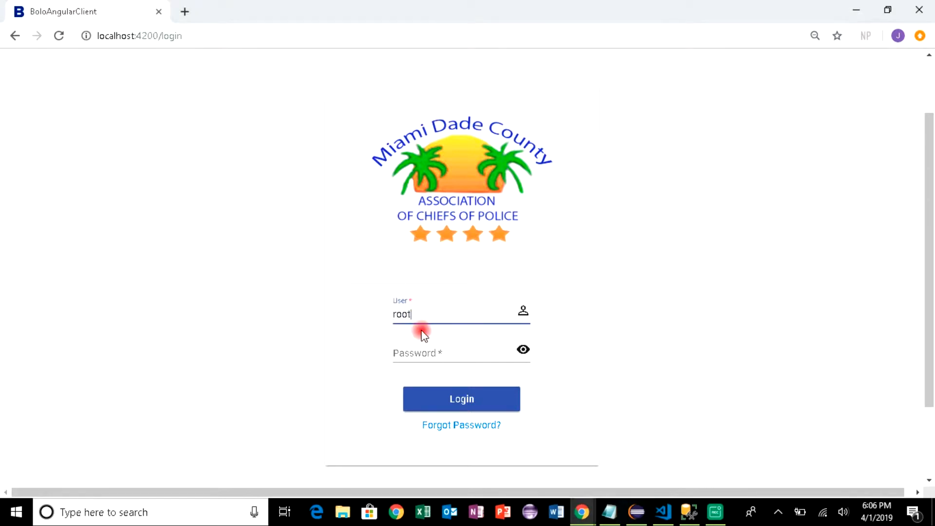
pyautogui.click(412, 354)
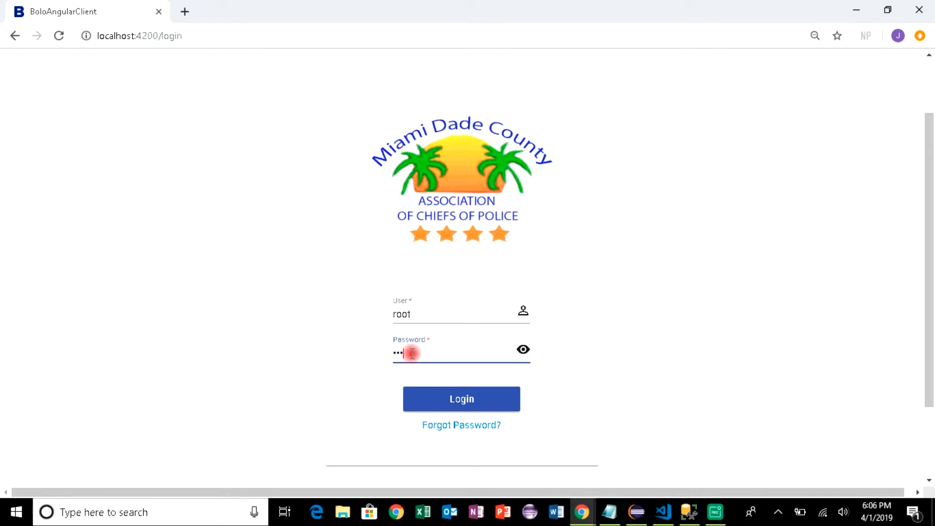
pyautogui.click(447, 397)
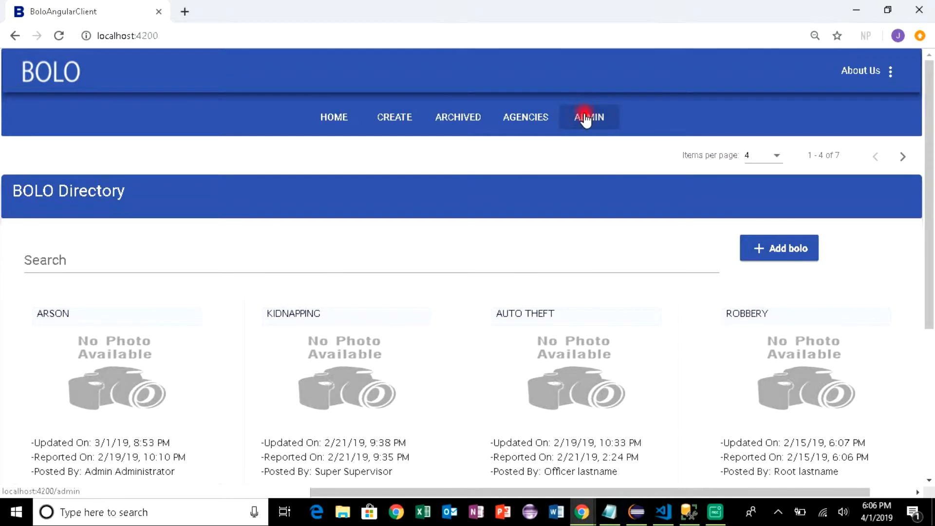
# In admin Agency Management, glance at the first agency's details, then open Test Agency's details
pyautogui.click(586, 119)
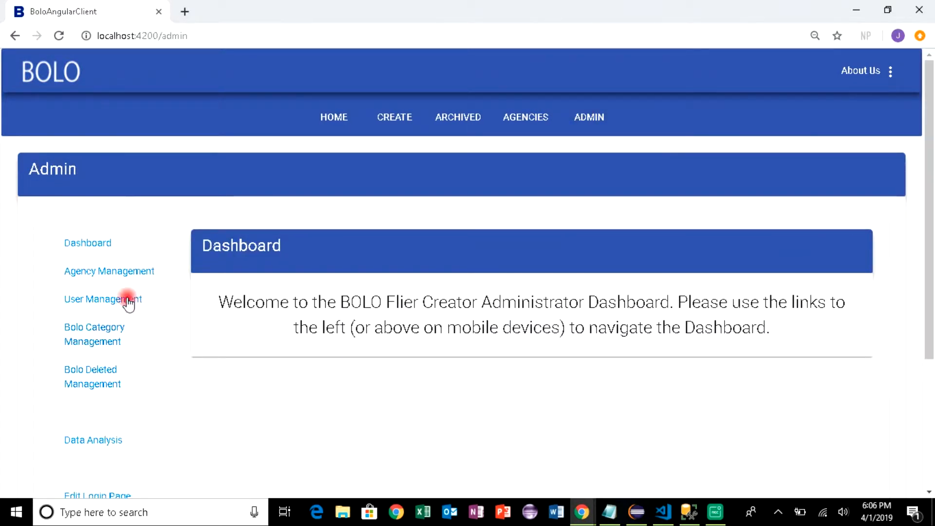
pyautogui.click(125, 269)
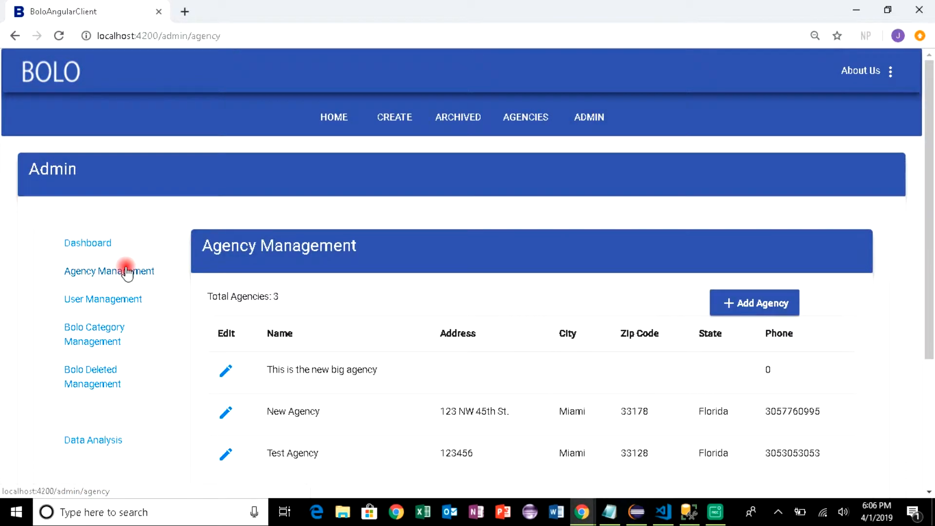
pyautogui.moveTo(929, 192); pyautogui.dragTo(929, 261)
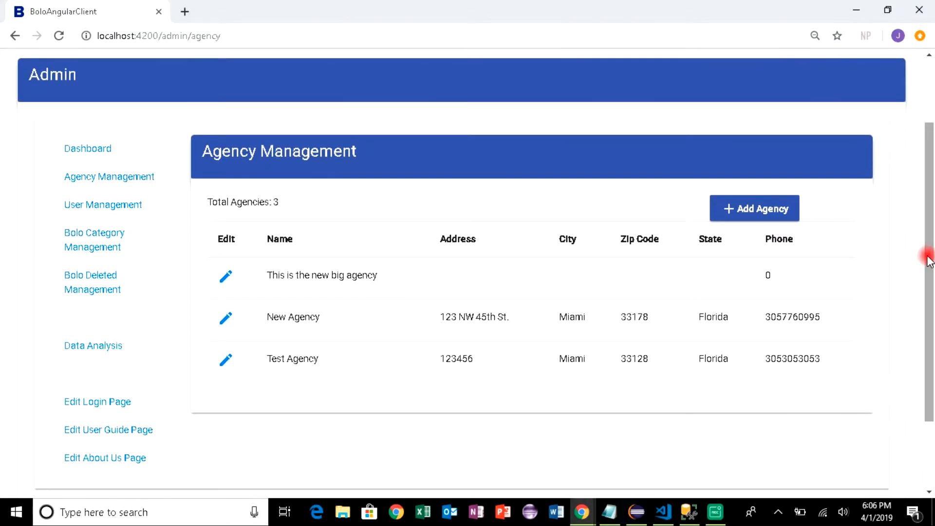
pyautogui.click(225, 276)
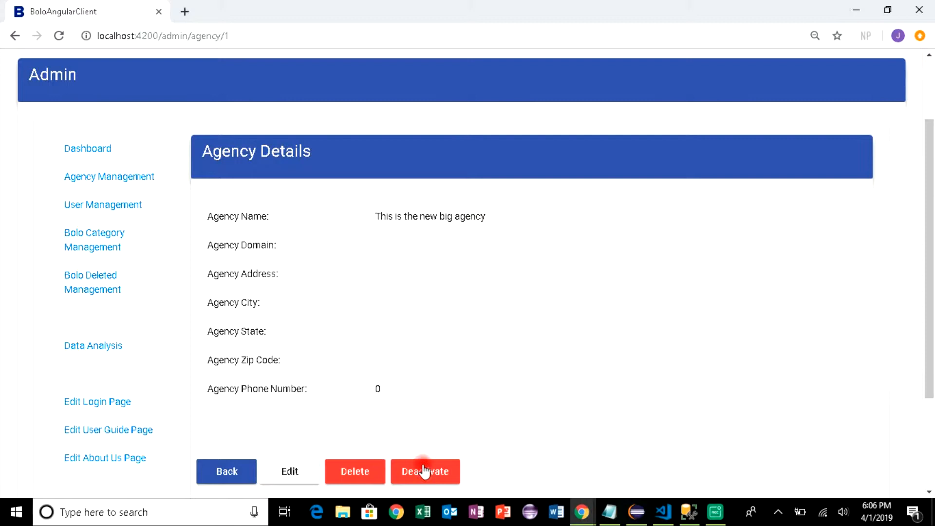
pyautogui.click(224, 468)
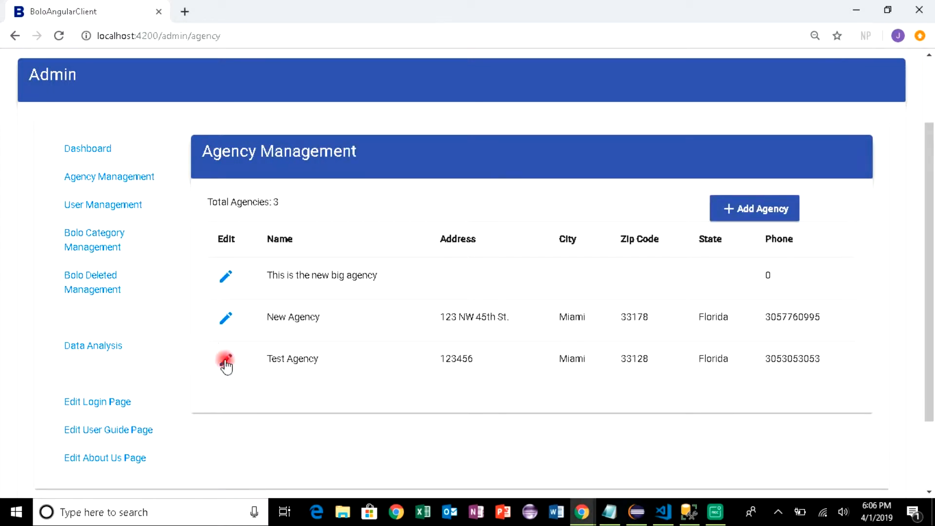
pyautogui.scroll(-1, 928, 246)
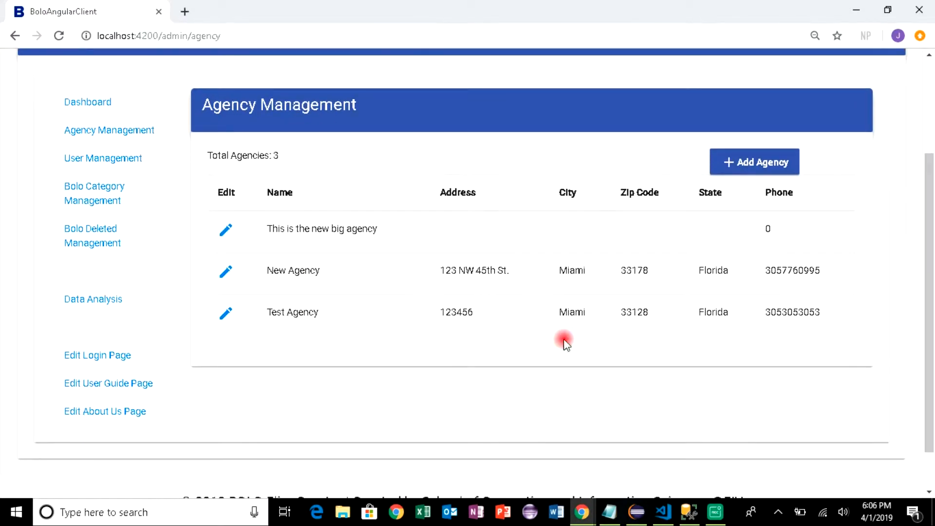
pyautogui.click(225, 314)
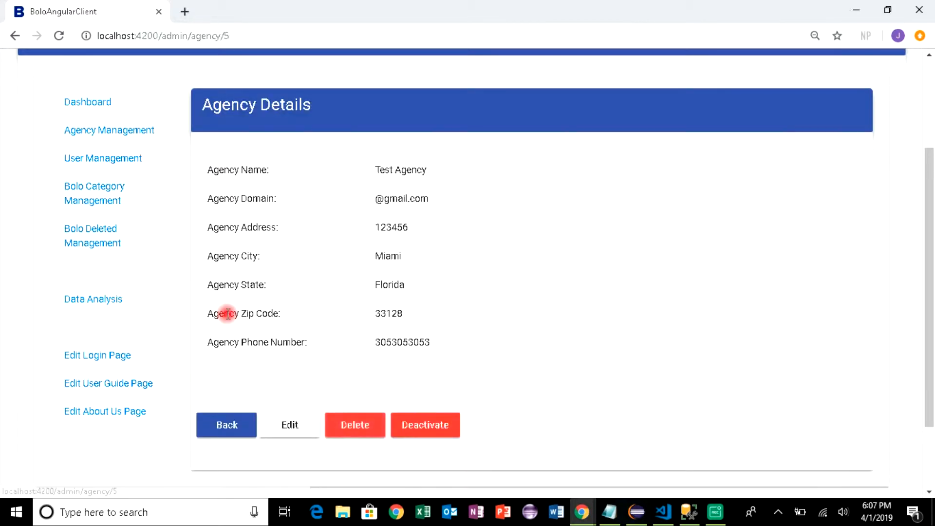
# Deactivate Test Agency, confirm it, and reopen its details to see the Deactivated label
pyautogui.click(438, 431)
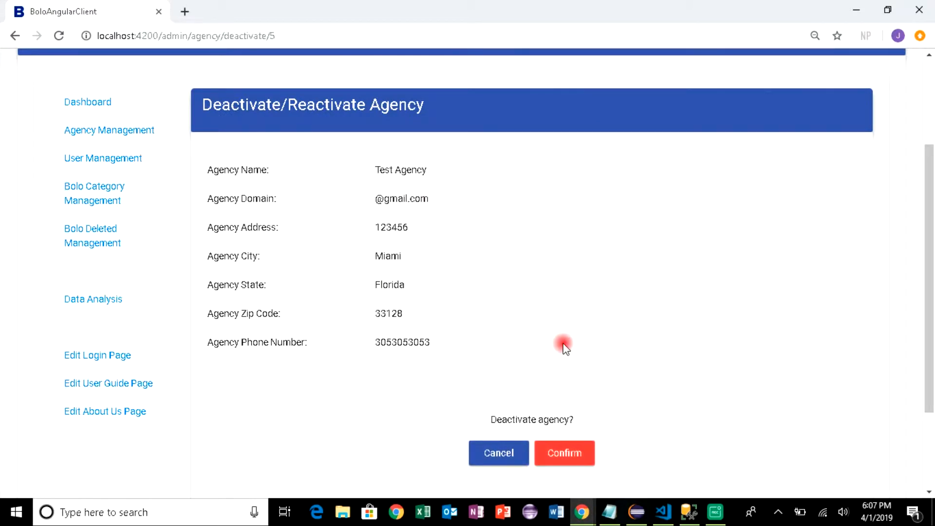
pyautogui.moveTo(929, 253); pyautogui.dragTo(924, 299)
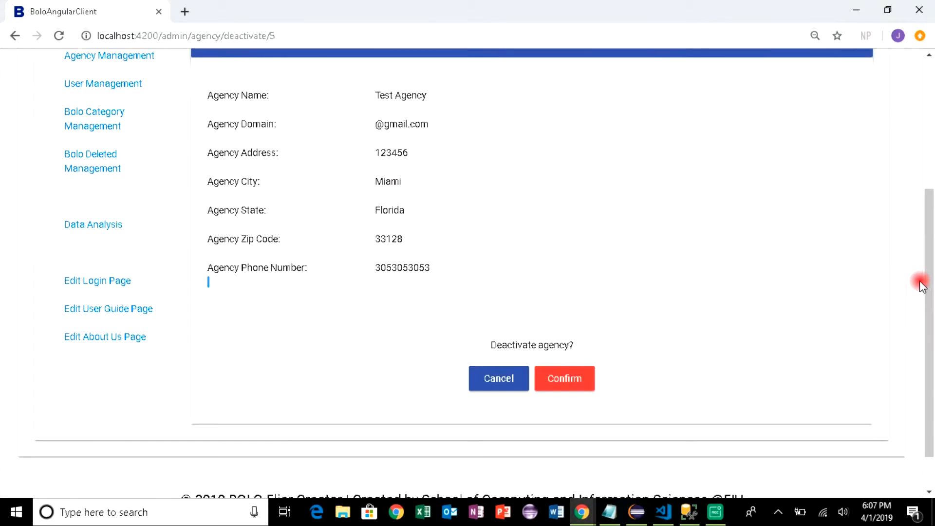
pyautogui.moveTo(924, 267); pyautogui.dragTo(923, 248)
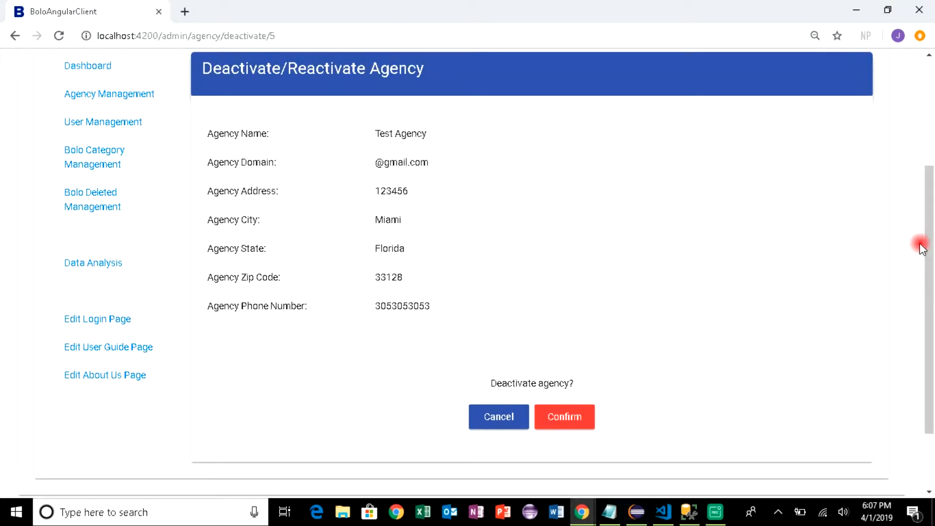
pyautogui.click(553, 420)
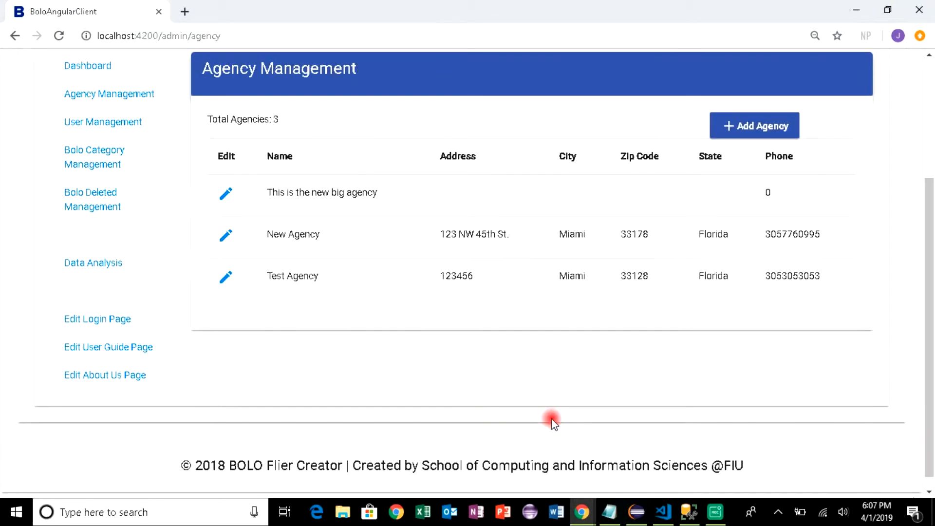
pyautogui.click(225, 278)
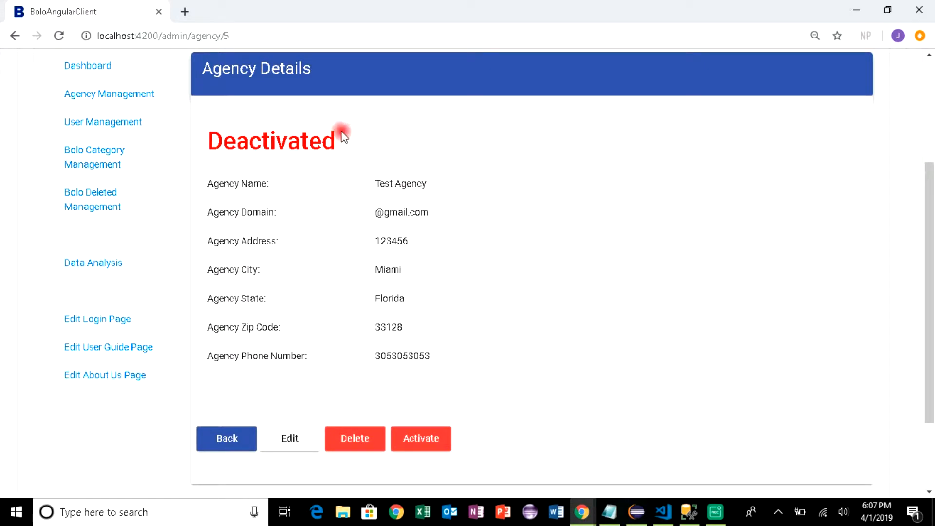
# Return to the agency list and inspect the Test user's details in User Management
pyautogui.click(233, 440)
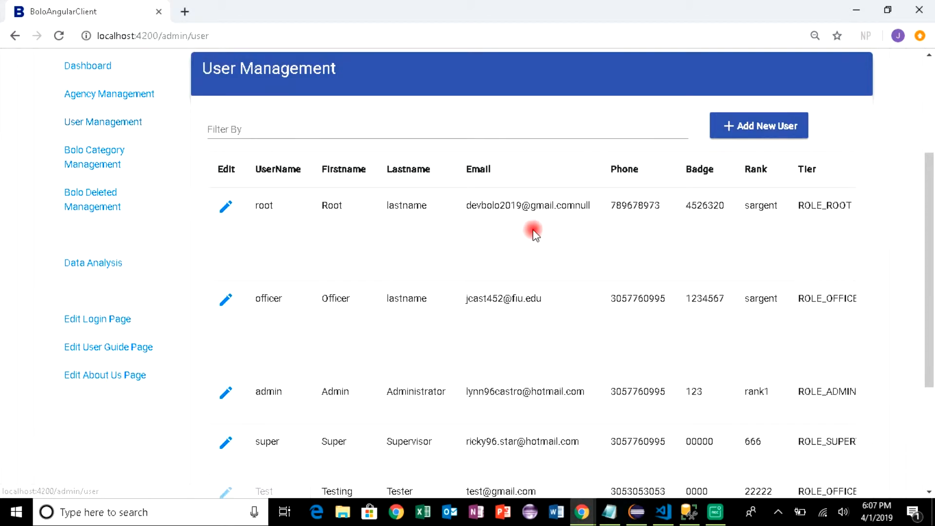
pyautogui.moveTo(929, 158); pyautogui.dragTo(918, 224)
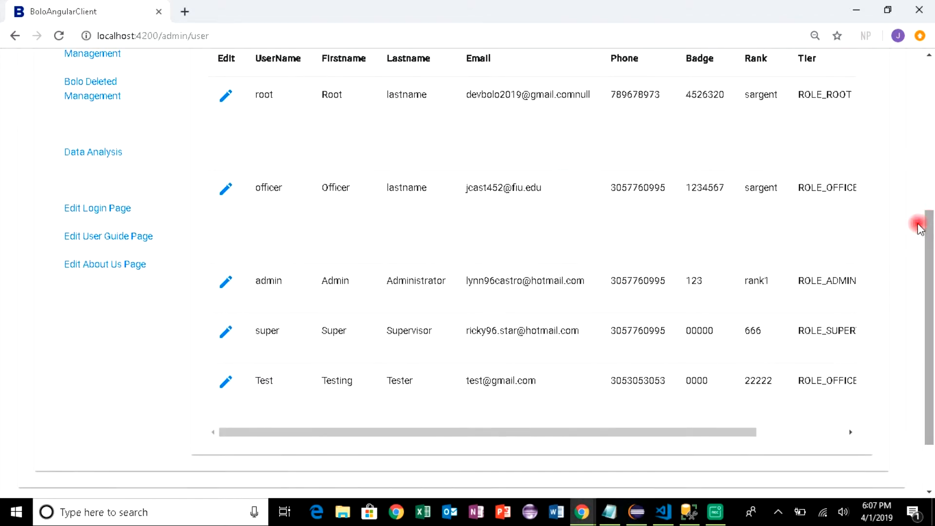
pyautogui.click(226, 384)
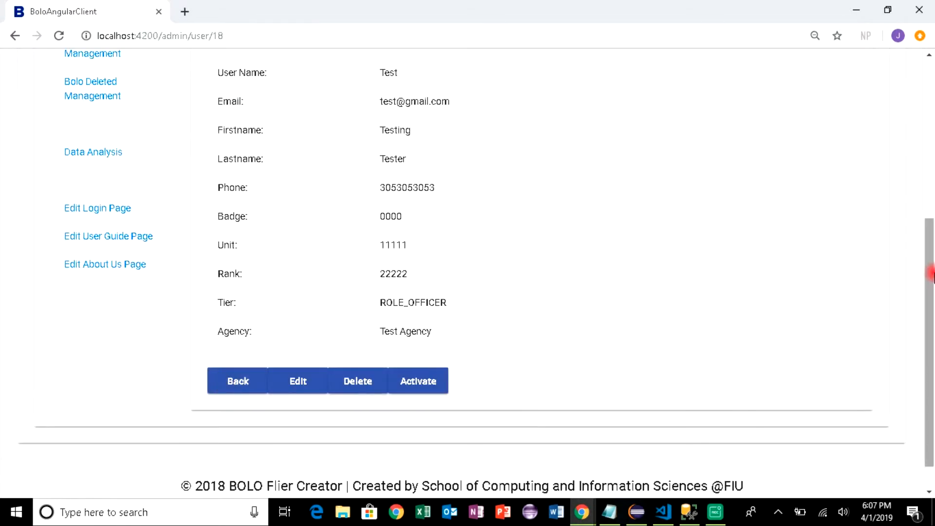
pyautogui.moveTo(931, 284); pyautogui.dragTo(930, 224)
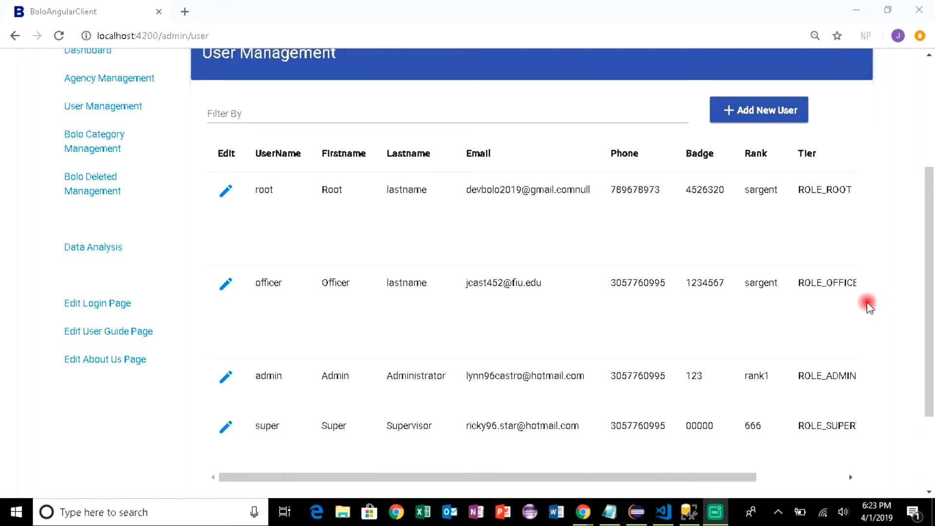
pyautogui.click(752, 115)
pyautogui.click(752, 115)
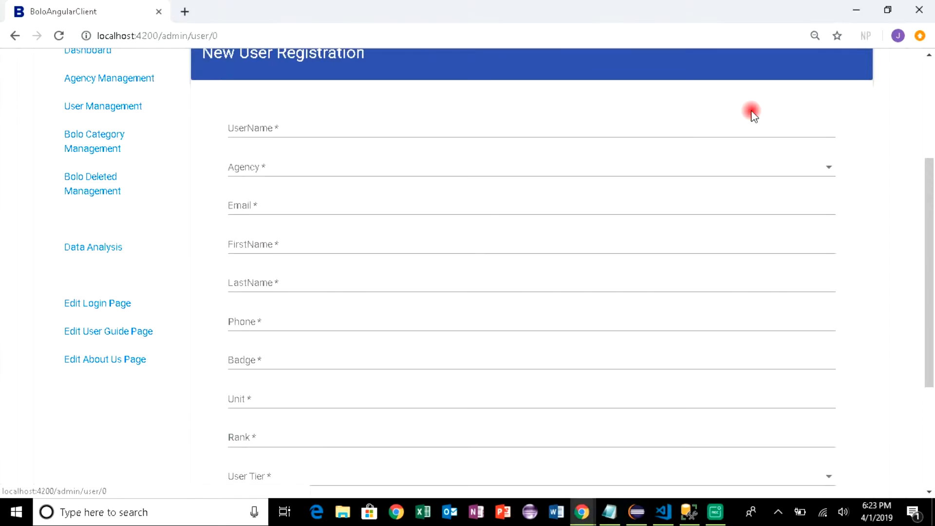
pyautogui.click(260, 170)
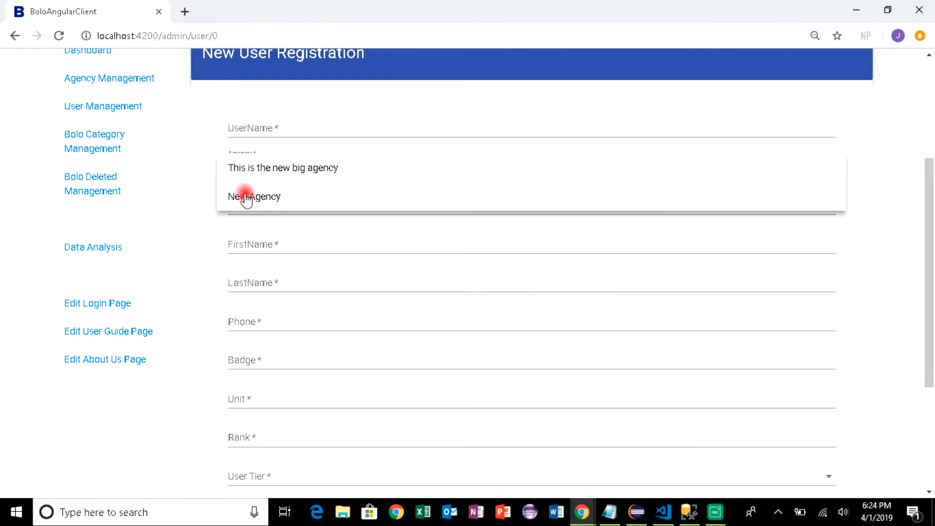
pyautogui.click(205, 183)
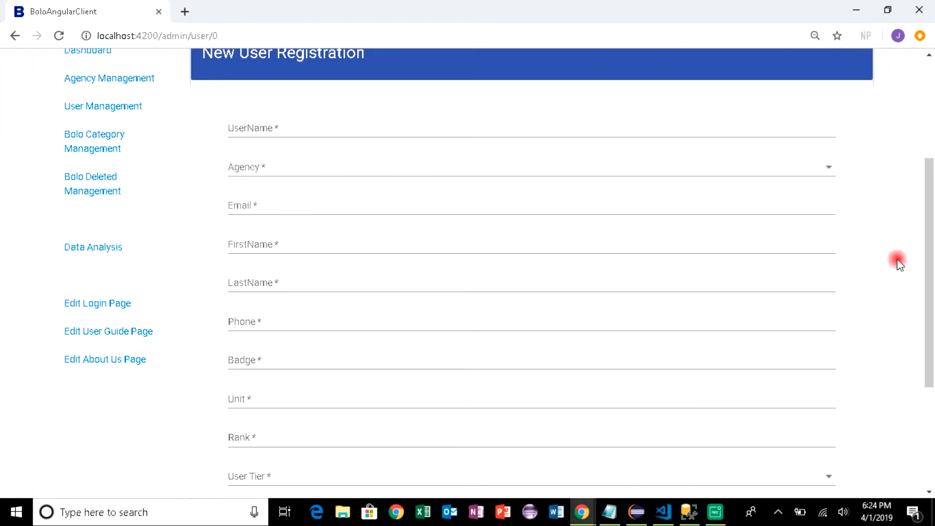
pyautogui.moveTo(924, 239); pyautogui.dragTo(925, 313)
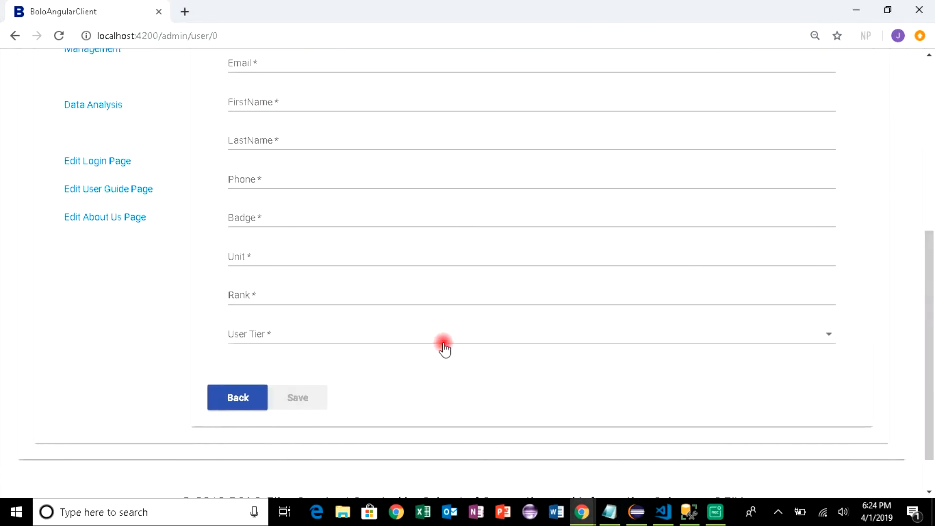
pyautogui.click(228, 399)
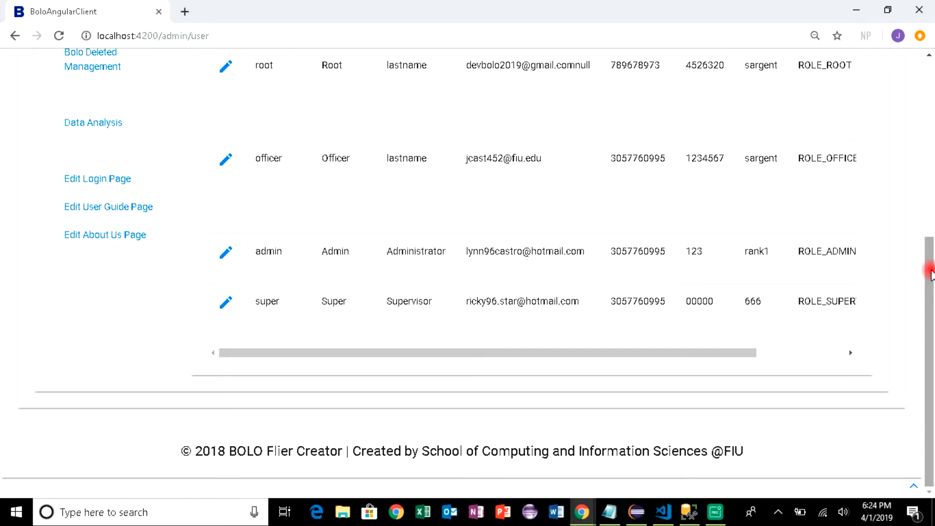
# Reactivate Test Agency with confirmation, recheck its details, then switch to User Management
pyautogui.moveTo(930, 273); pyautogui.dragTo(925, 122)
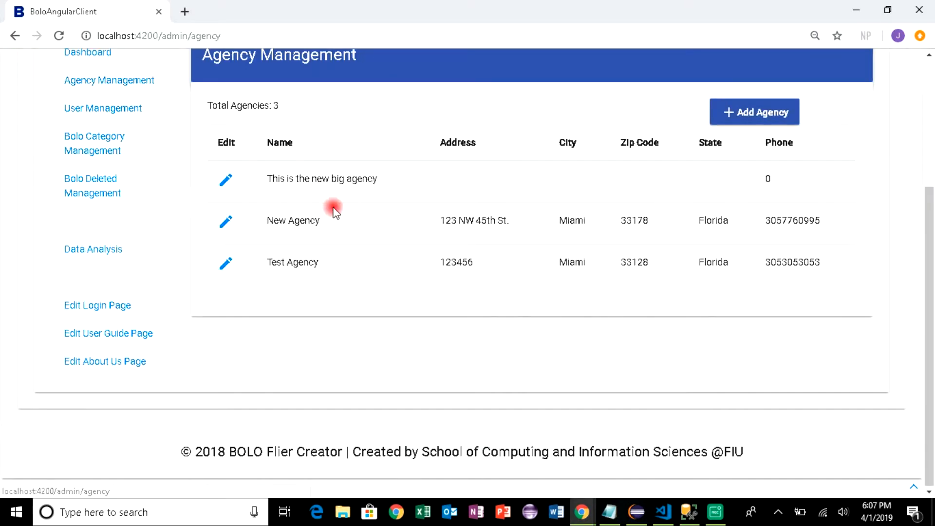
pyautogui.click(226, 267)
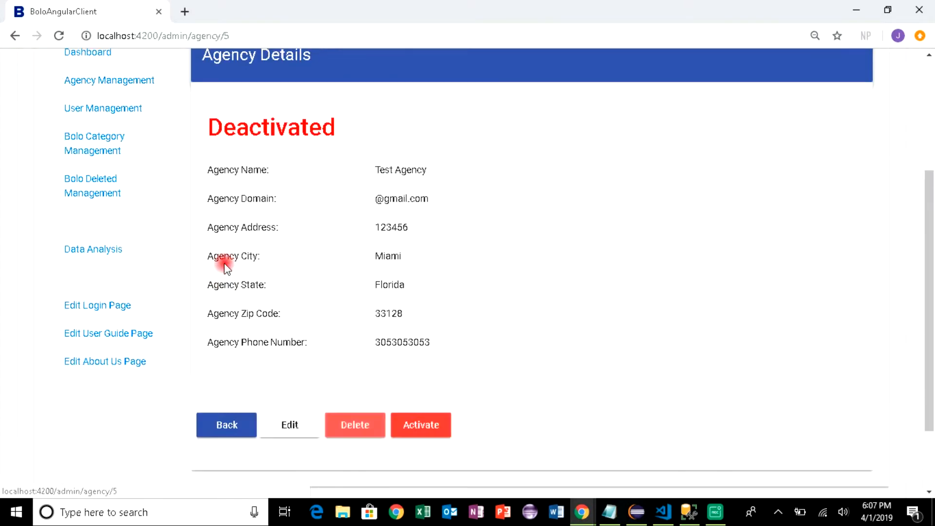
pyautogui.click(438, 431)
pyautogui.click(560, 401)
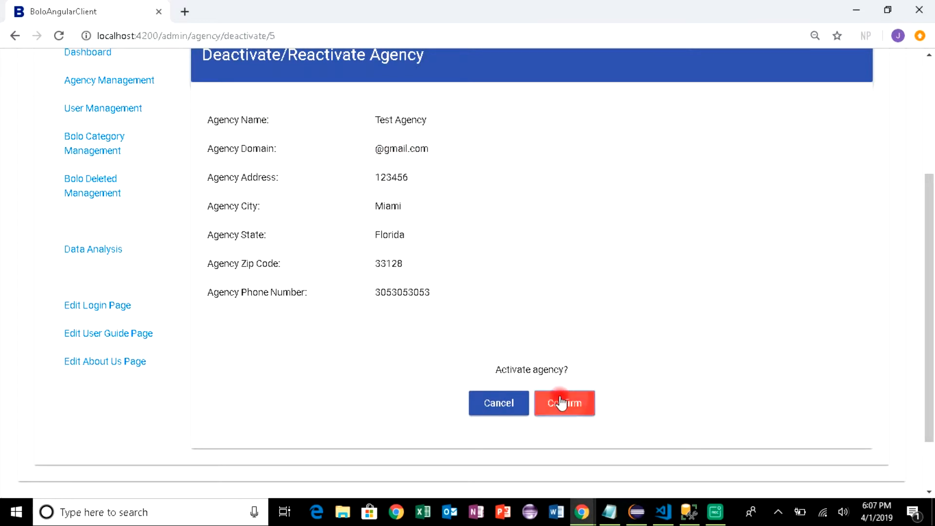
pyautogui.click(225, 268)
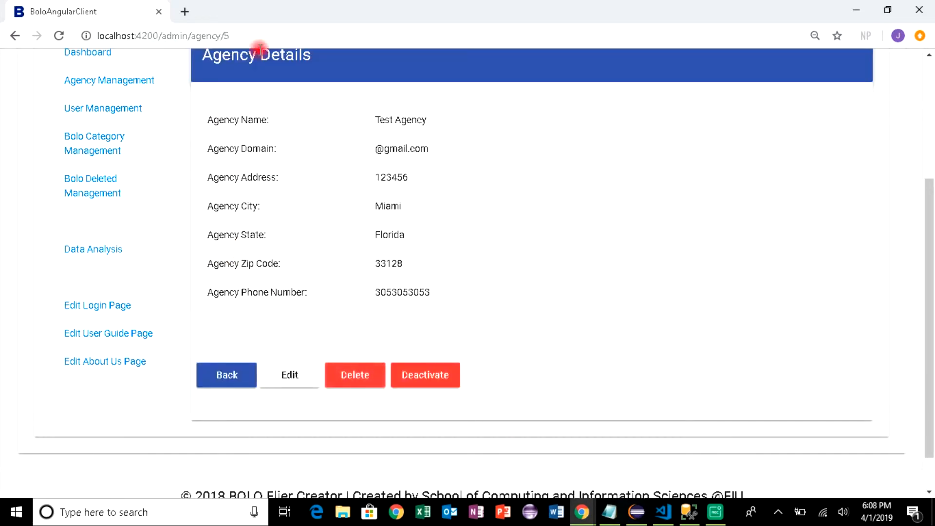
pyautogui.click(113, 109)
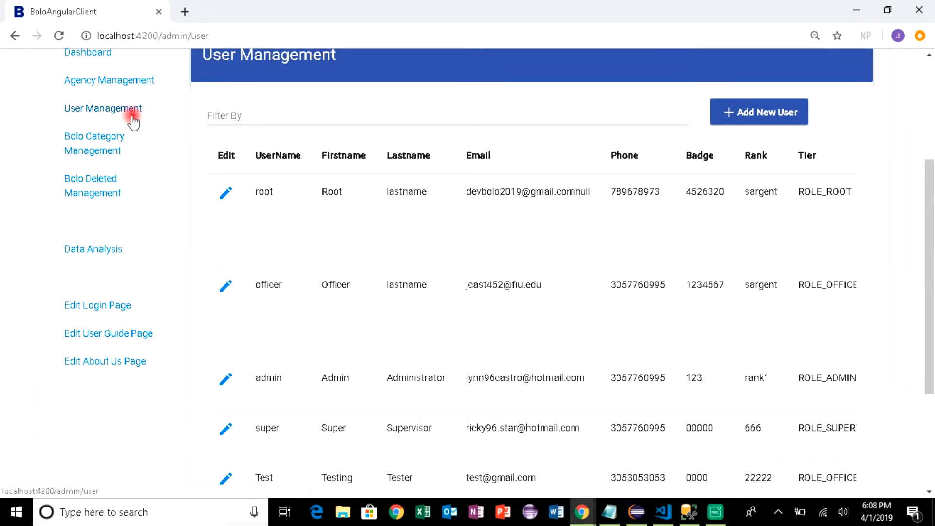
# Verify the Test user belongs to Test Agency, then return to the Agency Management list
pyautogui.moveTo(925, 294); pyautogui.dragTo(925, 346)
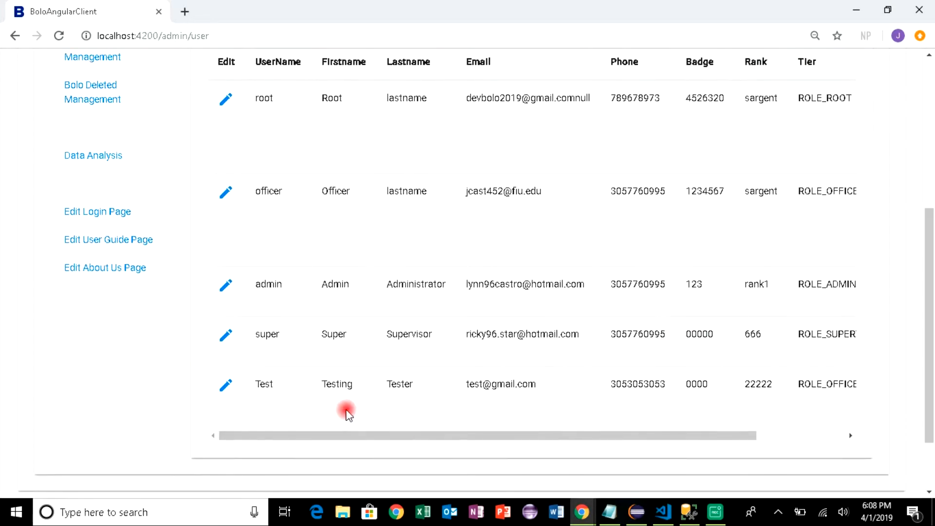
pyautogui.click(225, 387)
pyautogui.moveTo(926, 278); pyautogui.dragTo(920, 231)
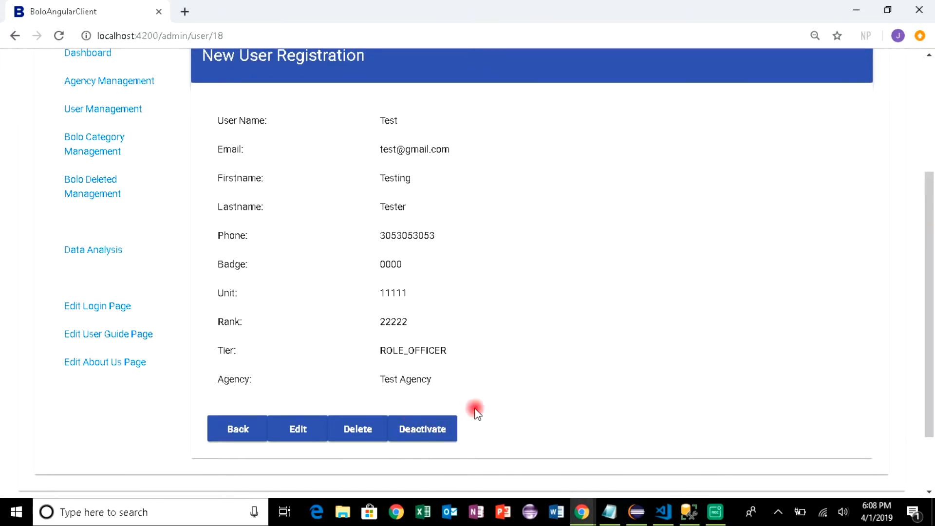
pyautogui.click(126, 82)
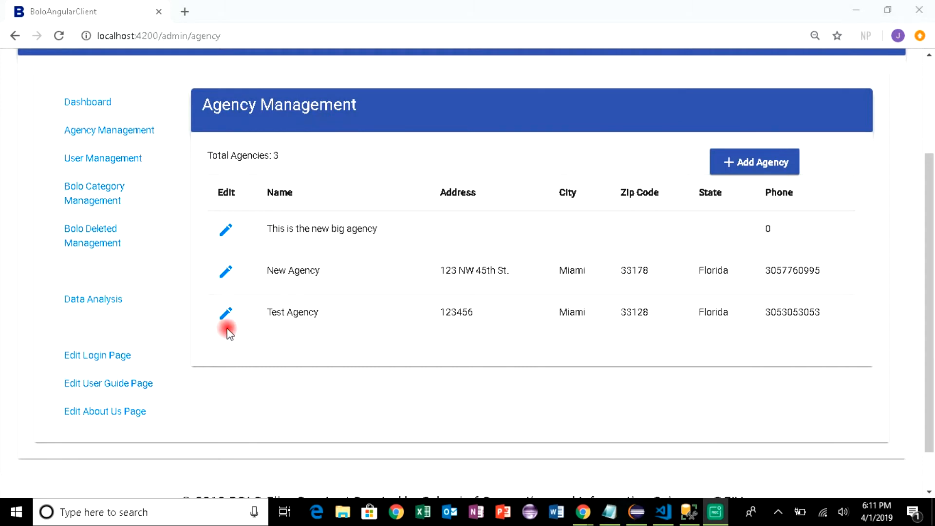
# Delete Test Agency from its details page and confirm the deletion
pyautogui.click(224, 315)
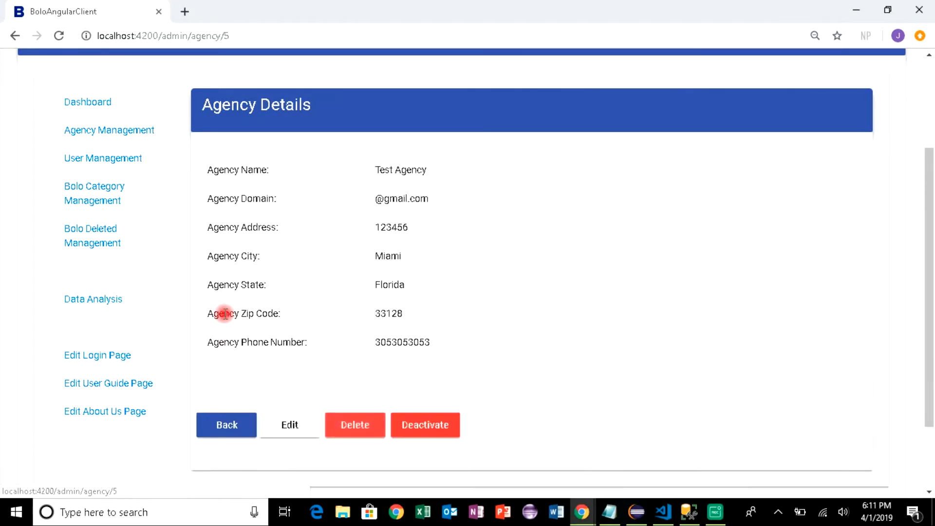
pyautogui.click(359, 429)
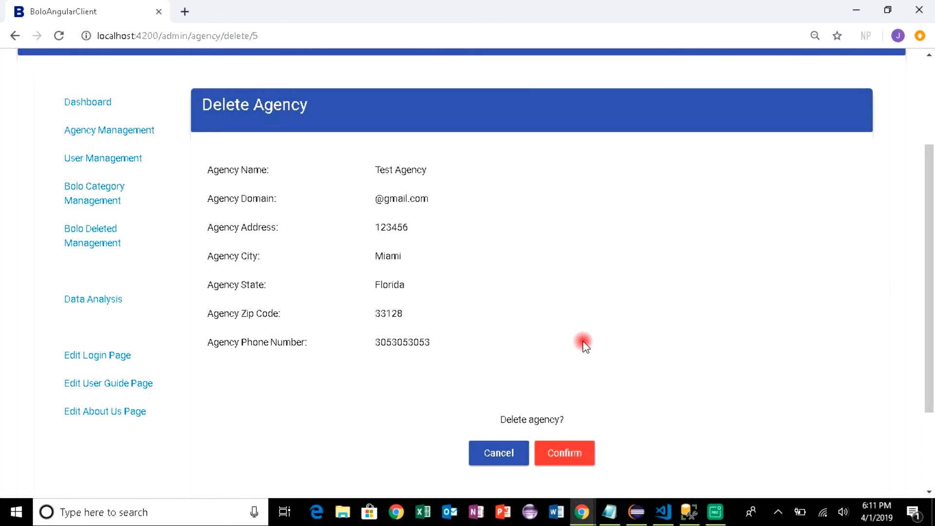
pyautogui.click(571, 457)
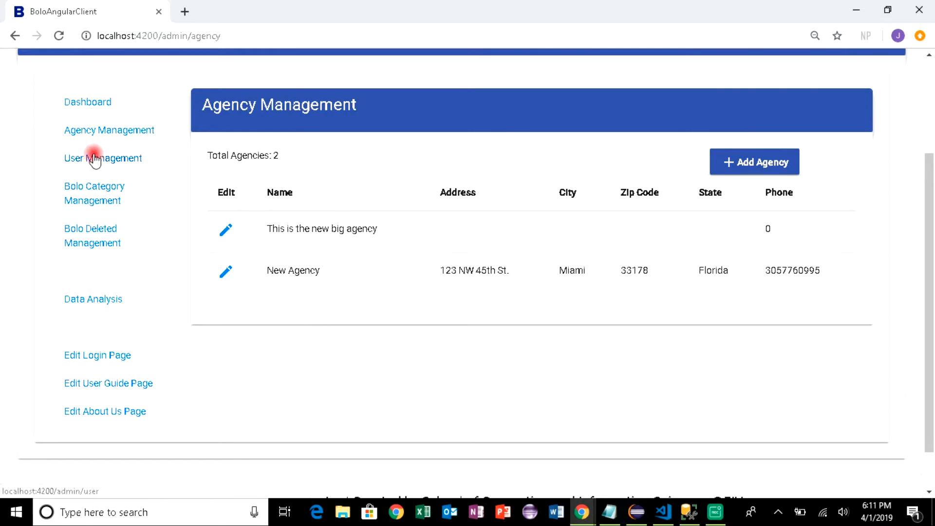
pyautogui.click(91, 159)
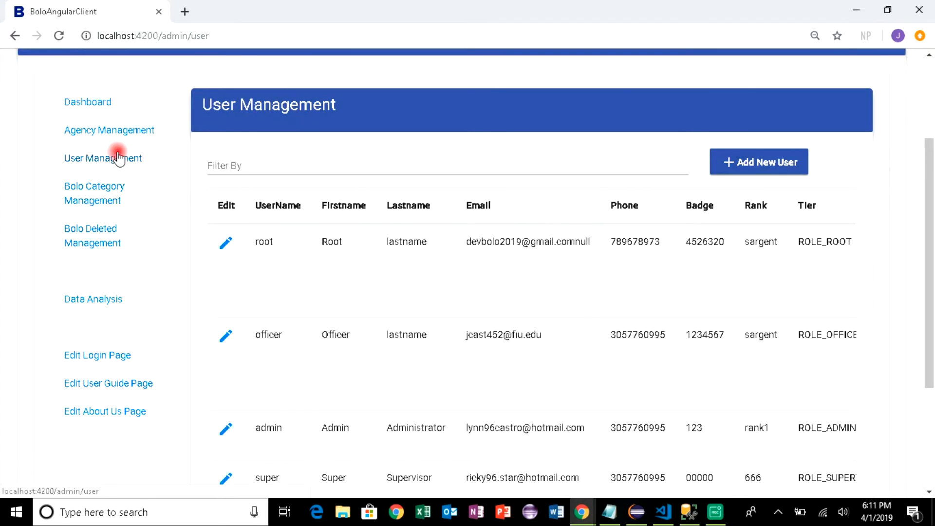
pyautogui.moveTo(931, 161); pyautogui.dragTo(927, 211)
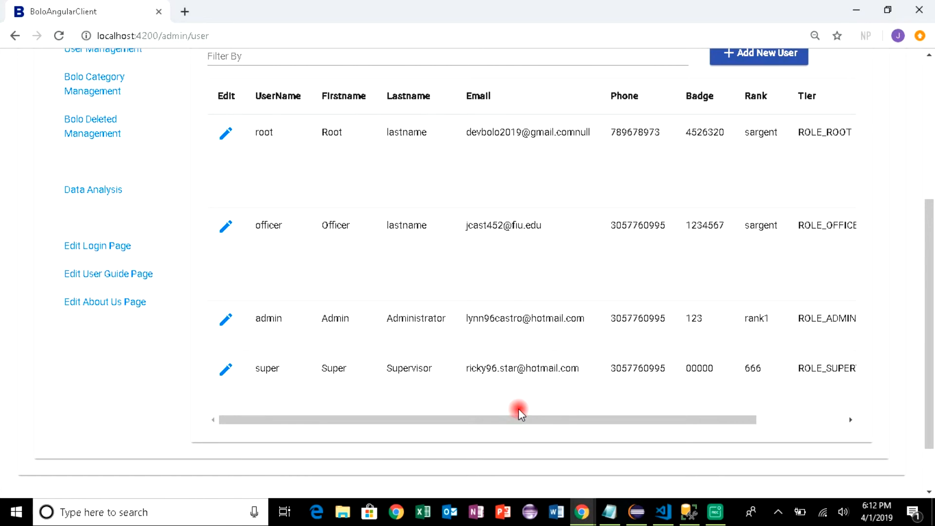
pyautogui.moveTo(928, 279); pyautogui.dragTo(904, 169)
pyautogui.click(139, 209)
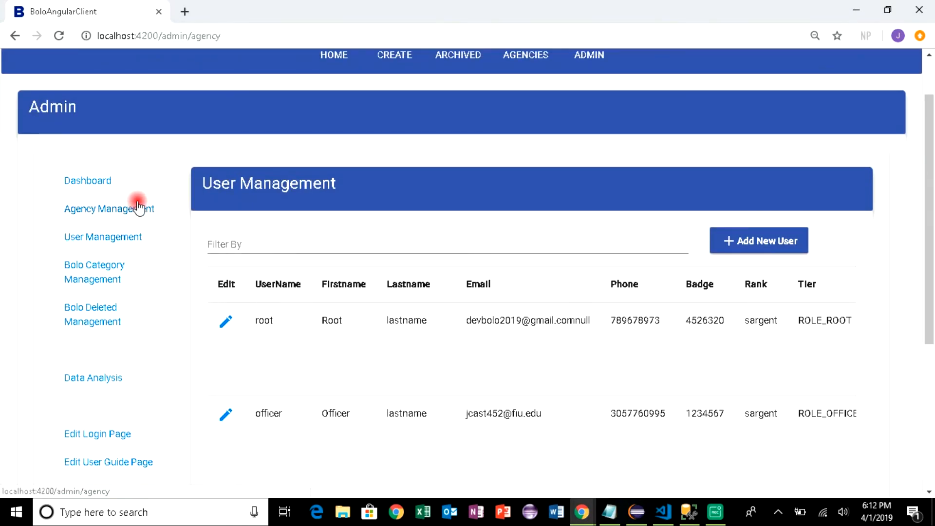
pyautogui.moveTo(926, 116); pyautogui.dragTo(928, 140)
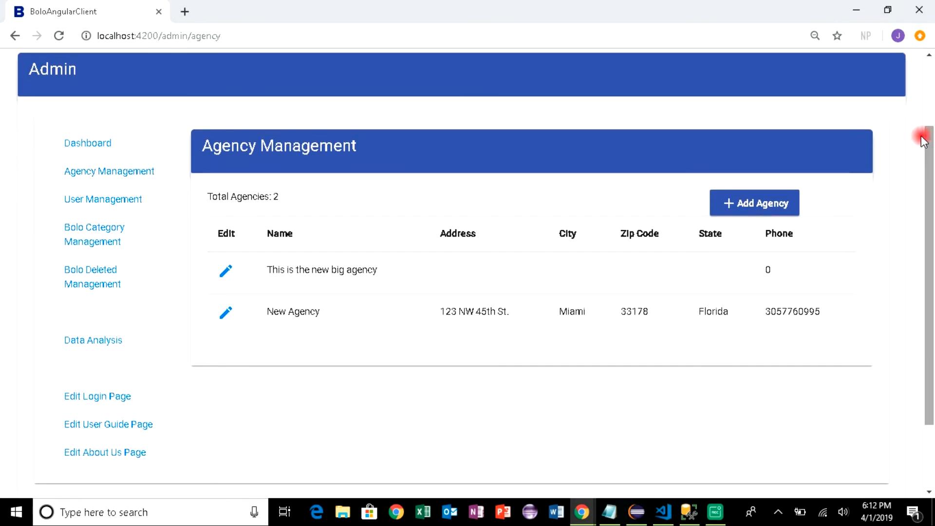